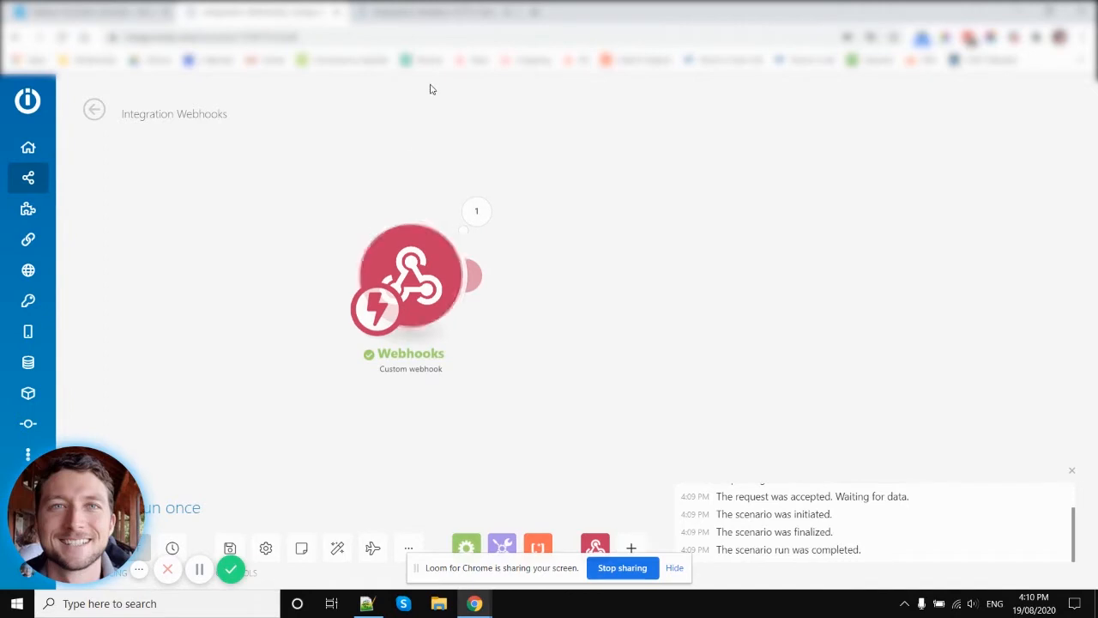
drag(431, 89, 408, 210)
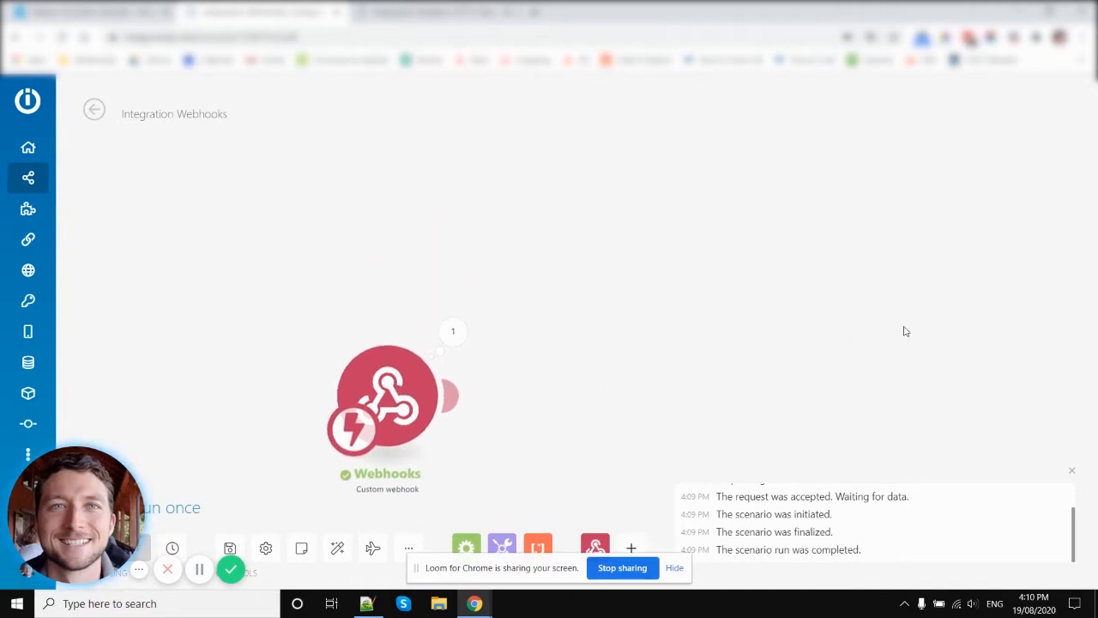
drag(788, 443, 747, 331)
drag(434, 377, 503, 374)
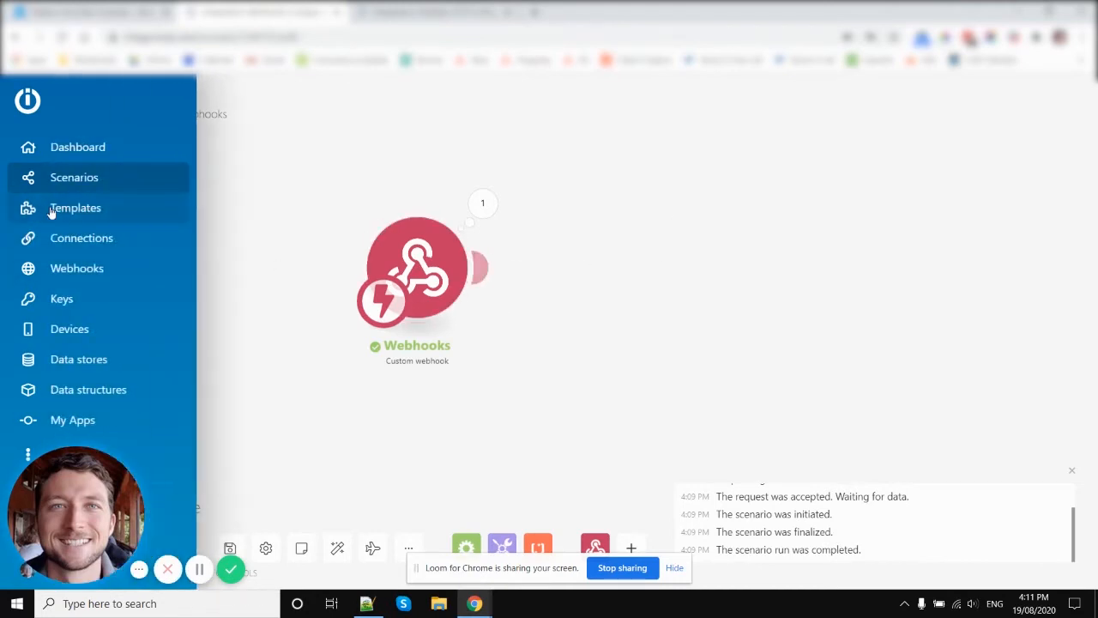
Open the scenarios list in a new browser tab and look at it alongside the Integration Webhooks scenario.
right_click(93, 179)
click(147, 188)
click(577, 13)
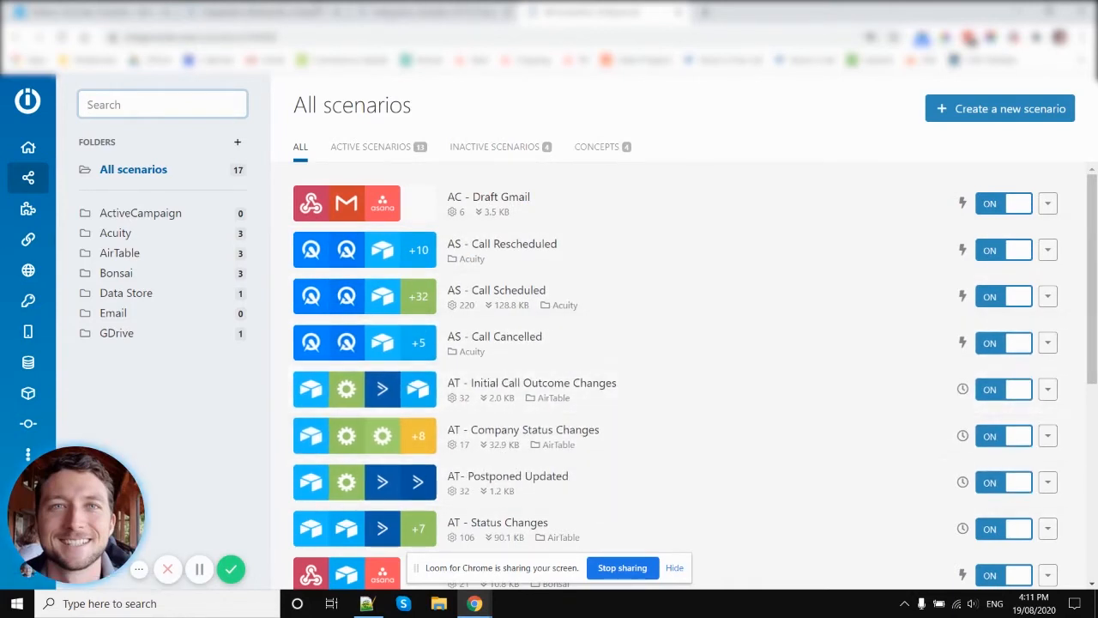
click(262, 13)
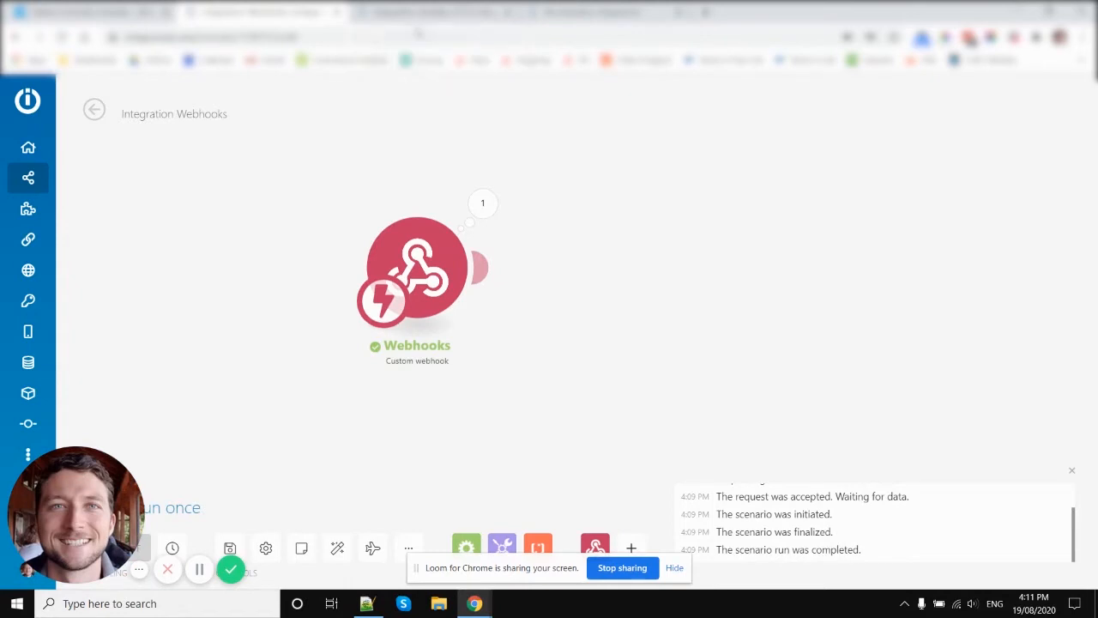
click(549, 13)
click(261, 11)
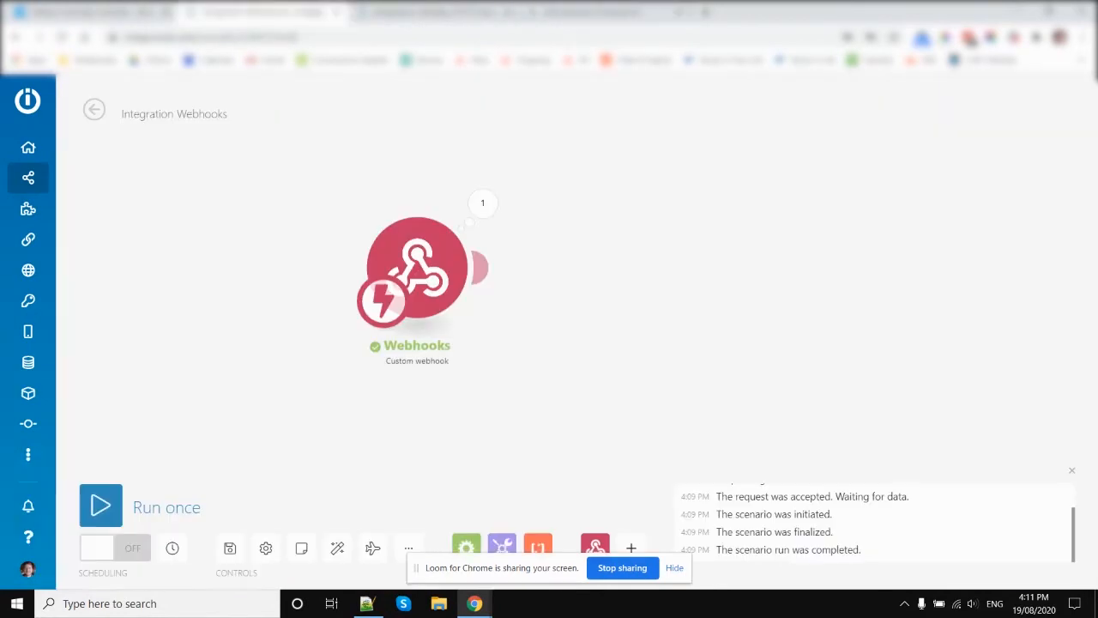
Open the settings of the HTTP module in the Integration Airtable, HTTP scenario.
click(431, 10)
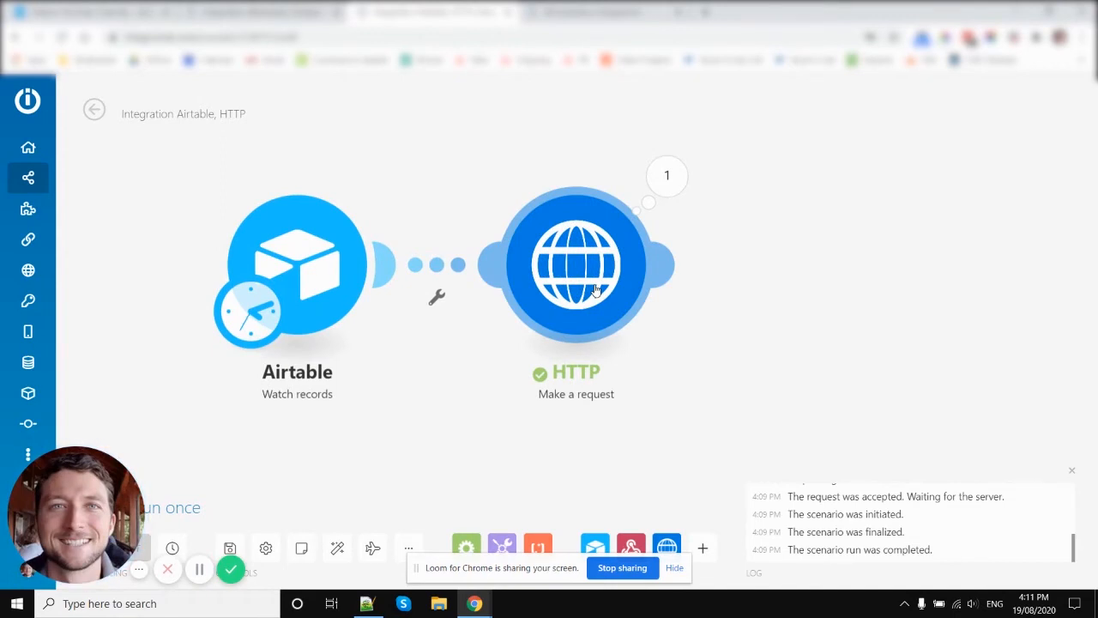
drag(437, 376, 397, 374)
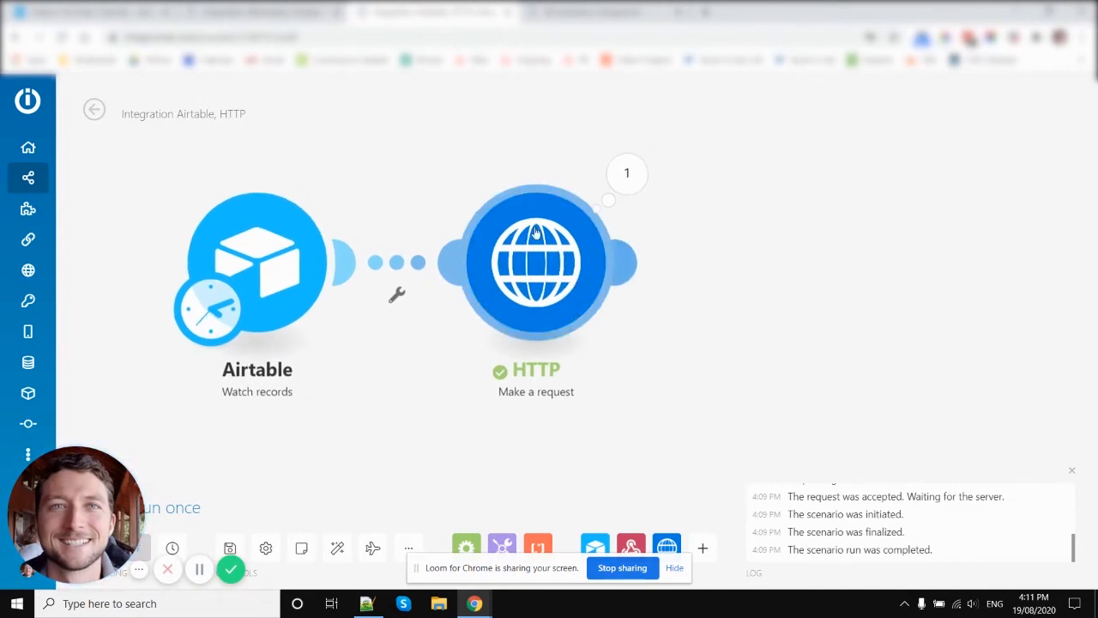
key(ctrl+shift+Tab)
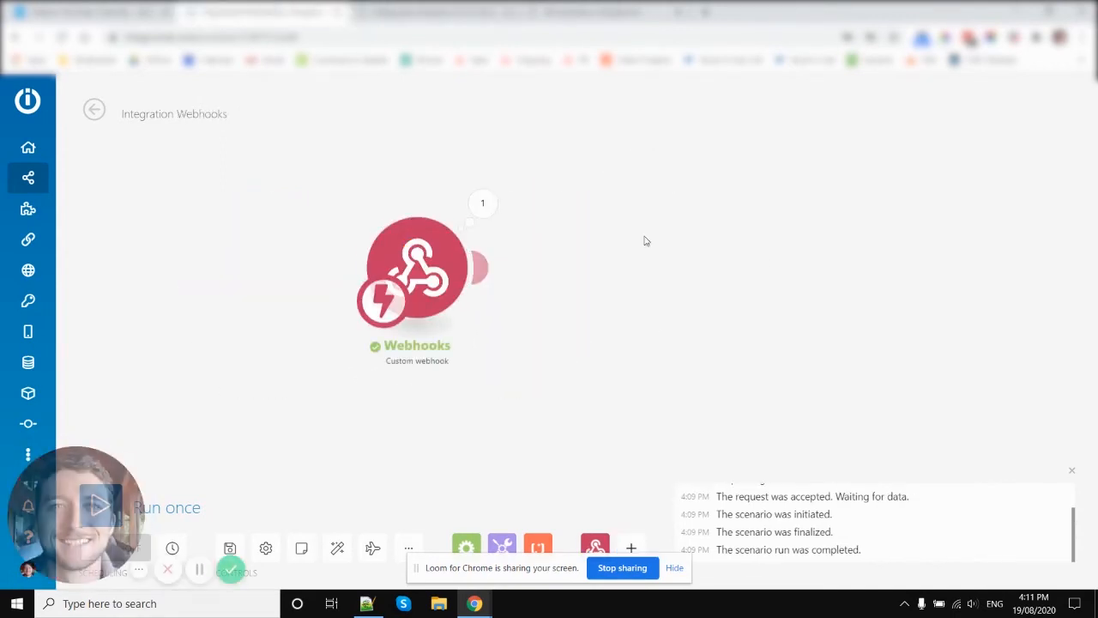
key(ctrl+Tab)
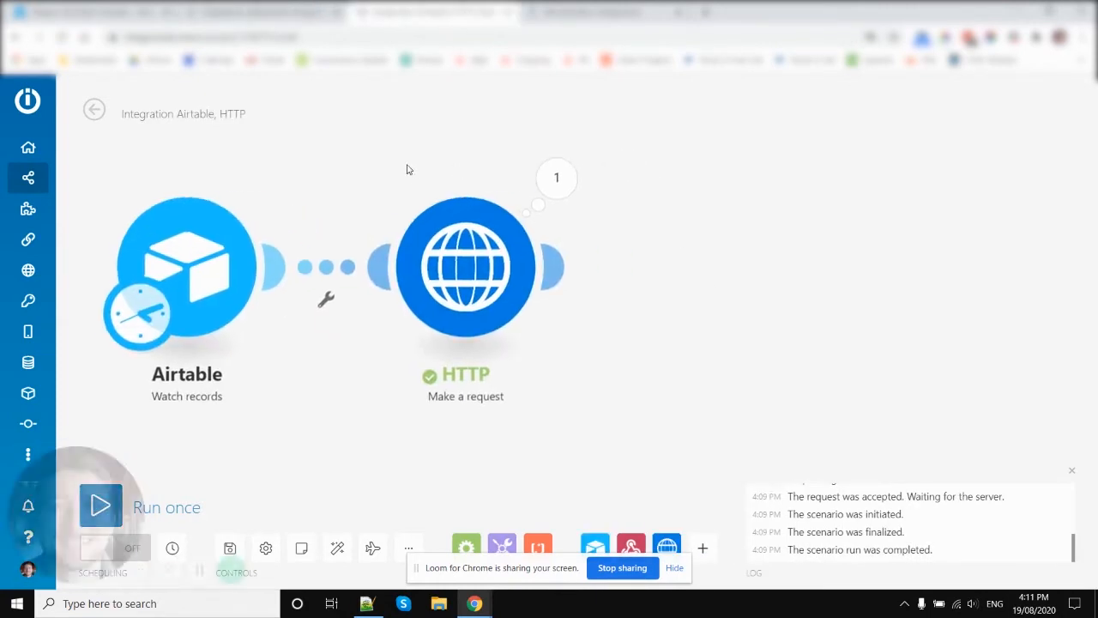
click(471, 255)
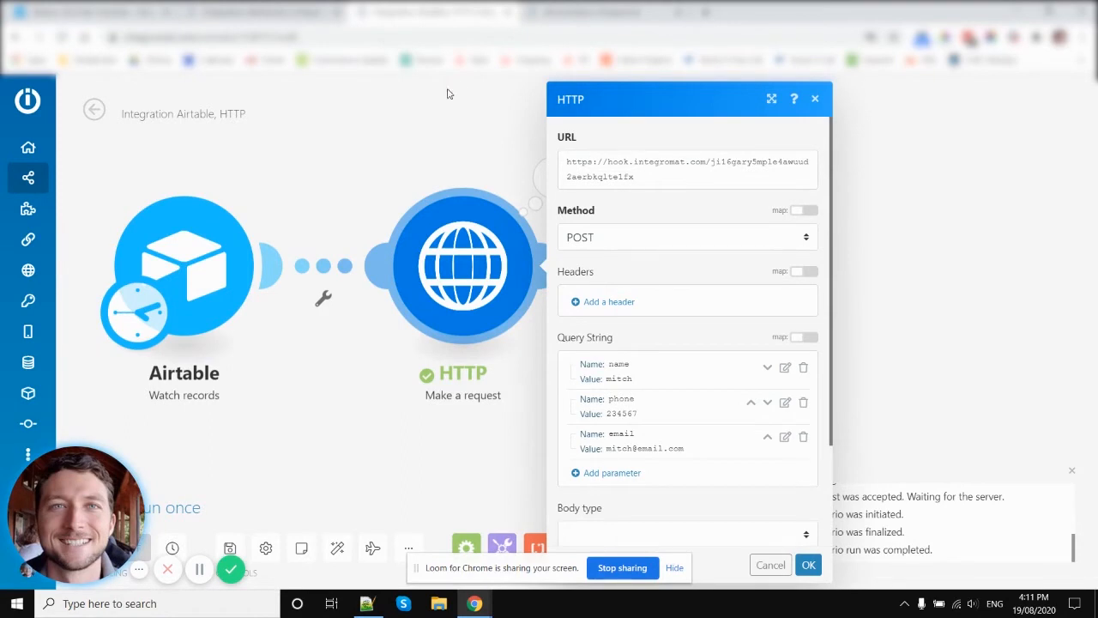
Inspect the output of the Webhooks module's last run and copy the custom webhook's address to the clipboard.
key(ctrl+shift+Tab)
click(483, 201)
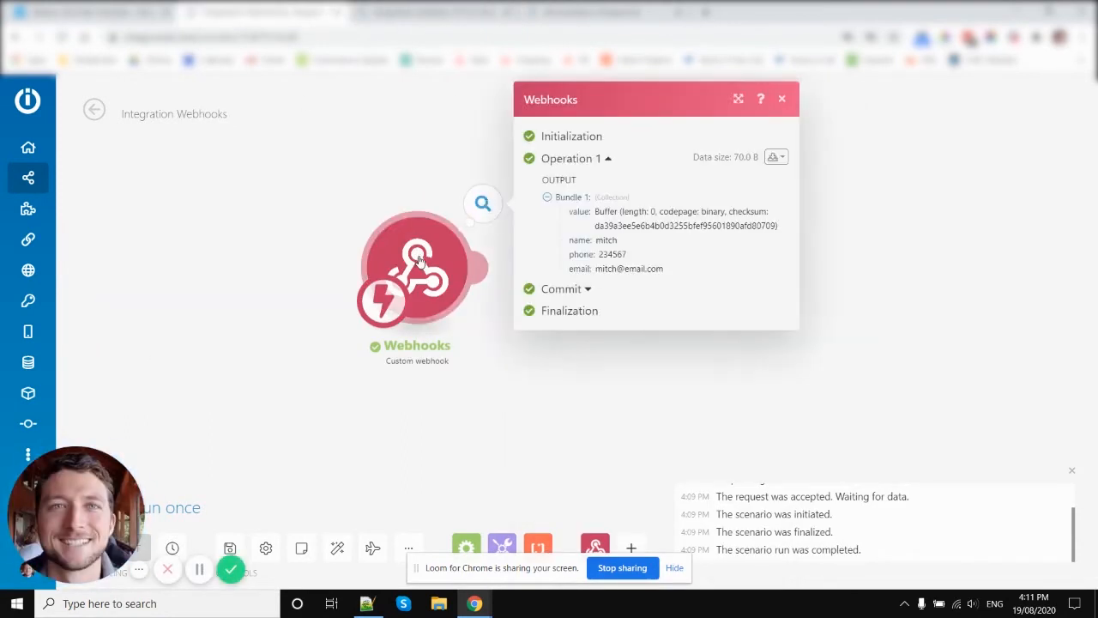
click(446, 257)
click(705, 289)
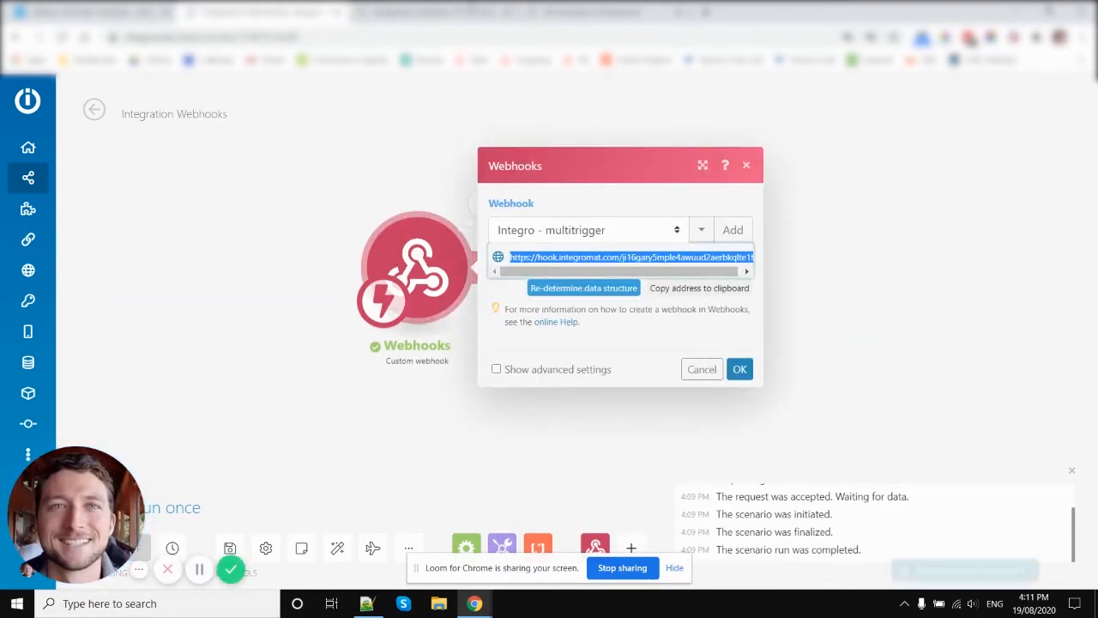
Check the URL in the Airtable scenario's HTTP module and choose POST as the request method.
key(ctrl+Tab)
click(637, 177)
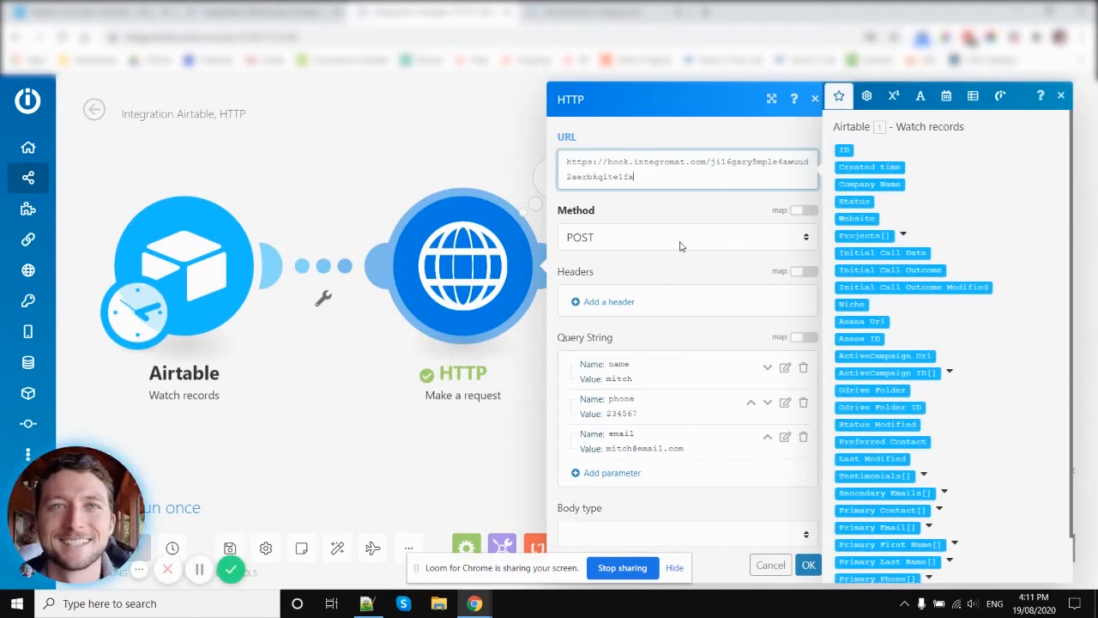
click(656, 210)
click(627, 243)
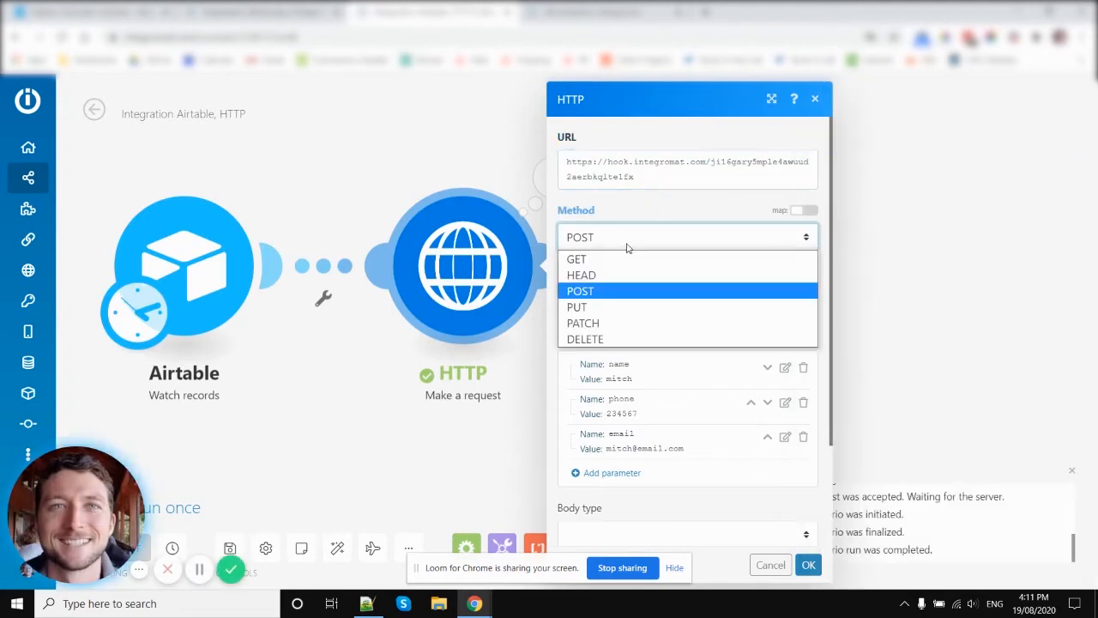
click(649, 293)
scroll(652, 266, down, 2)
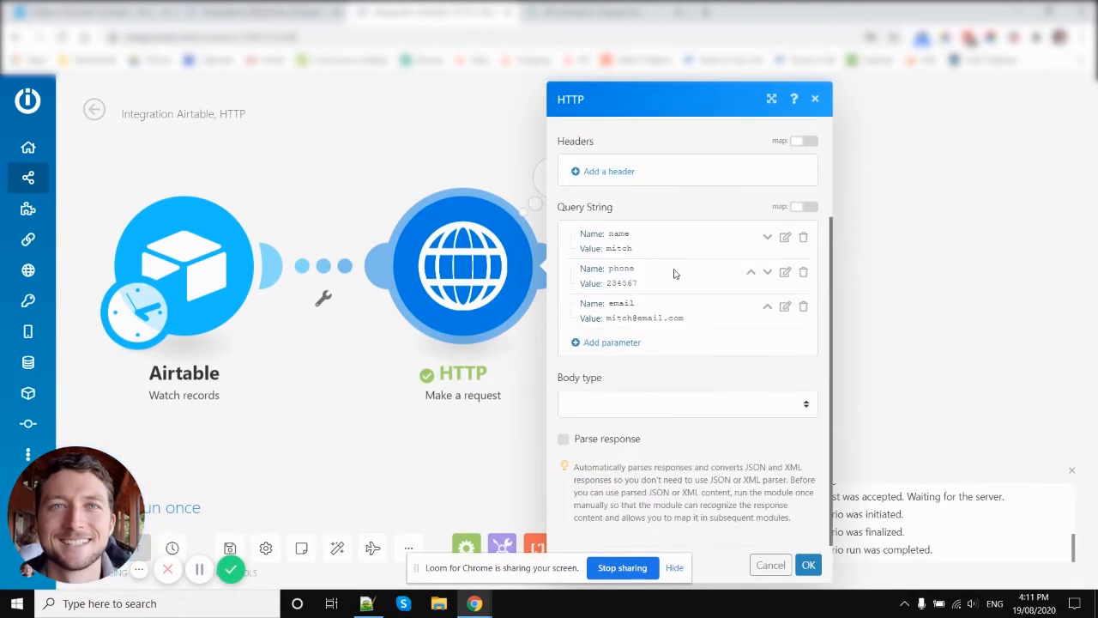
click(785, 237)
click(348, 287)
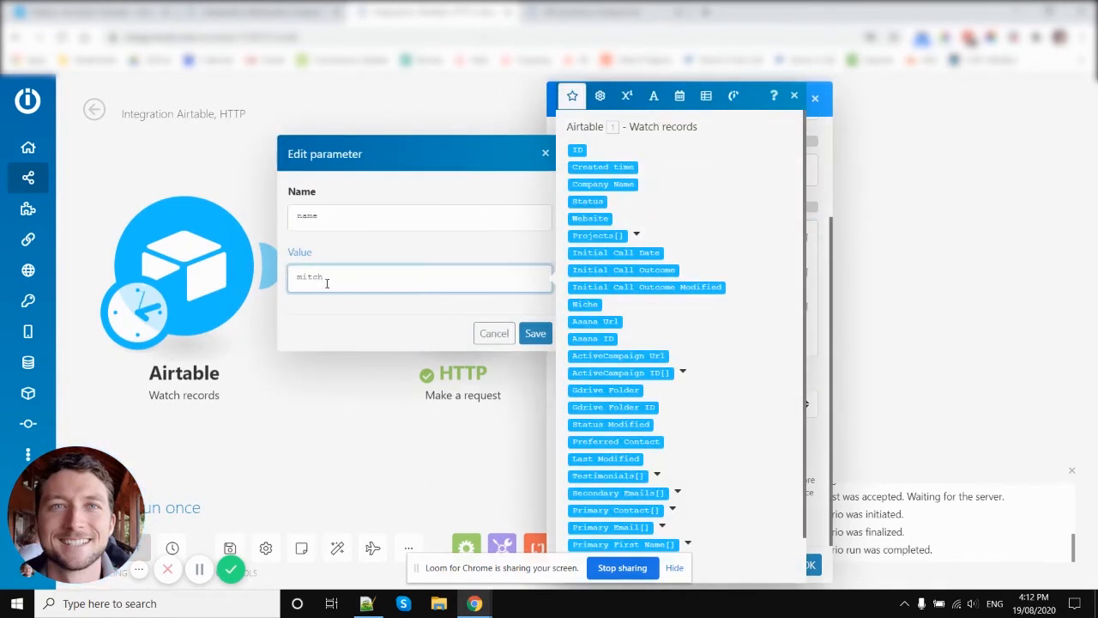
double_click(319, 278)
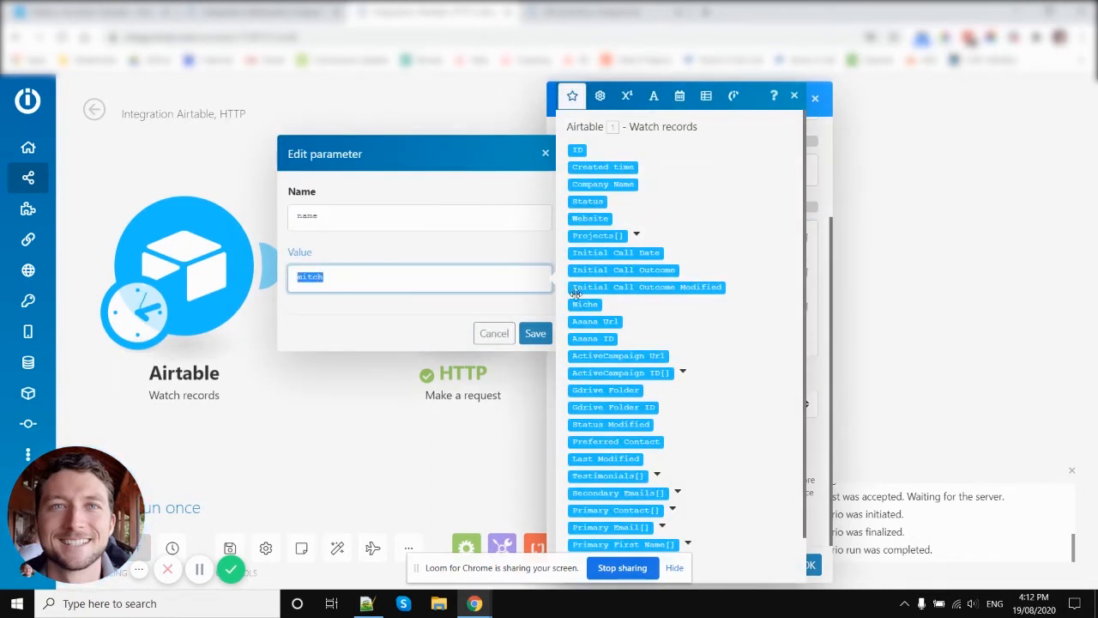
click(590, 201)
click(506, 335)
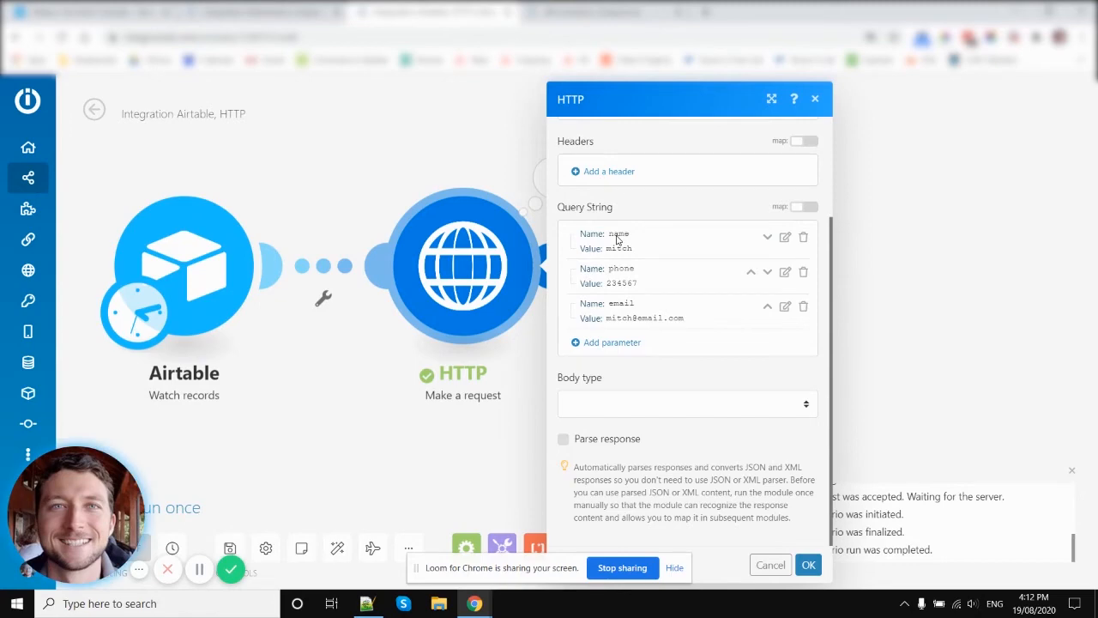
Add a trial query string parameter called Name with a sample first name as its value, and delete it again.
click(612, 341)
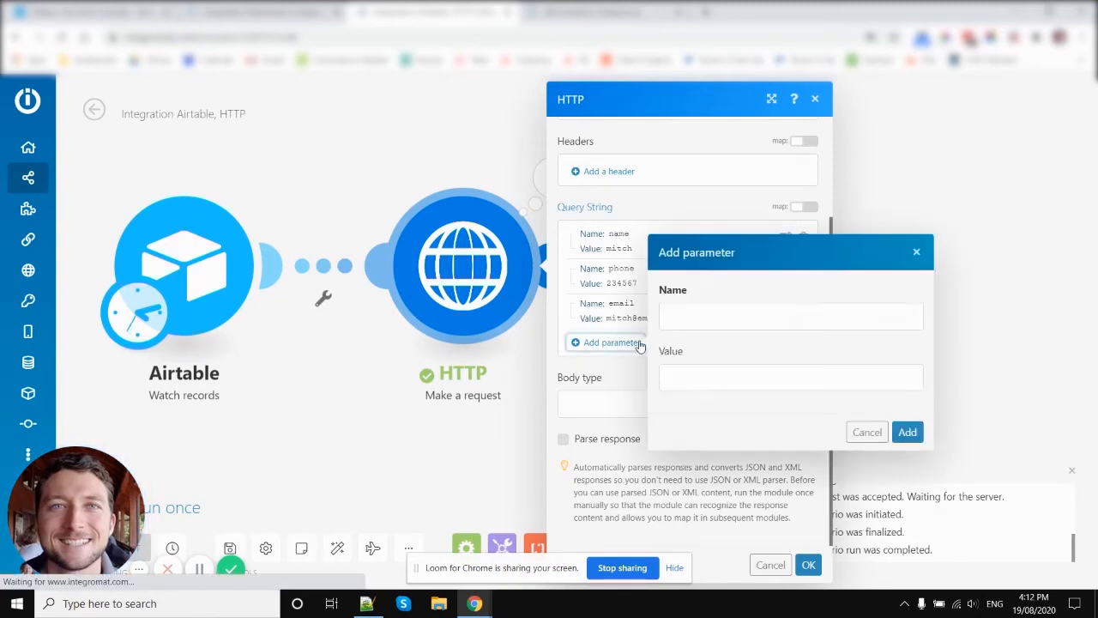
click(685, 315)
text(n)
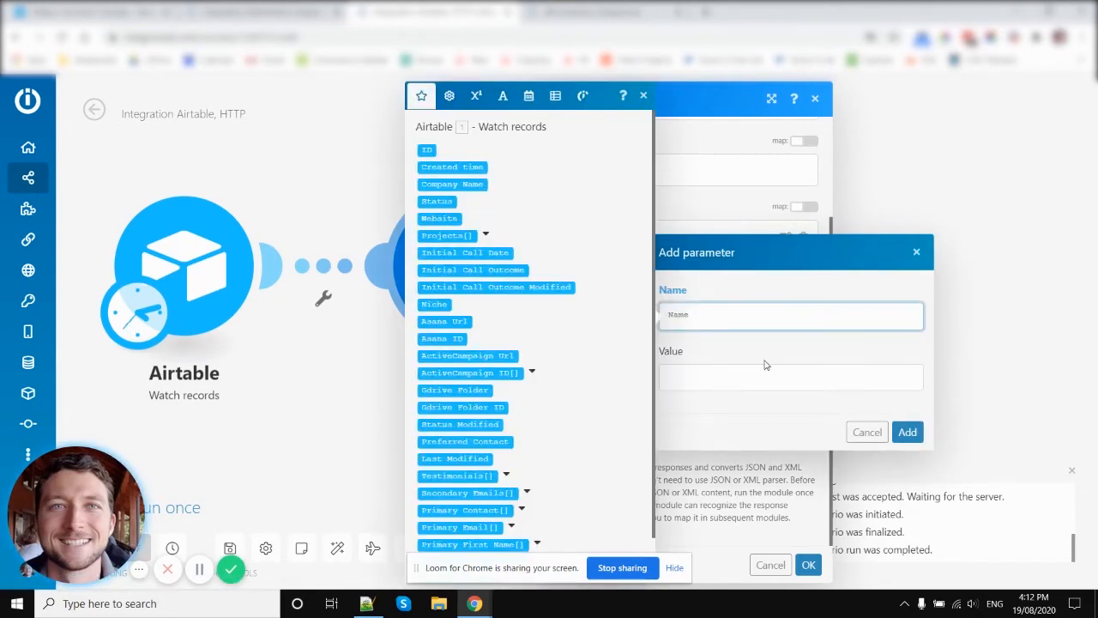
click(838, 376)
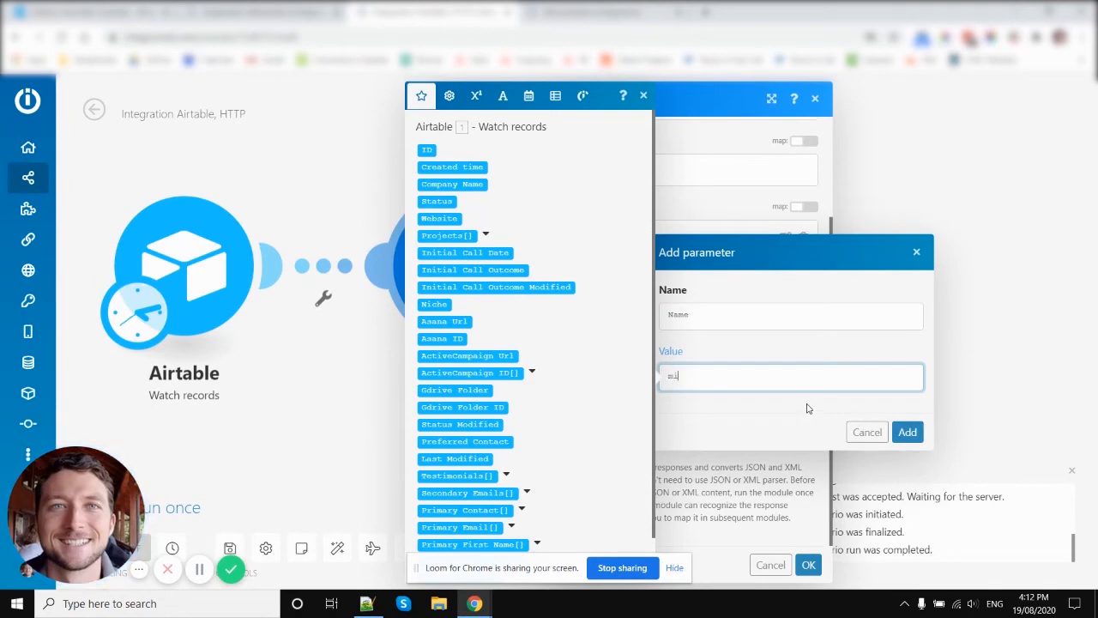
text(mitch)
click(906, 431)
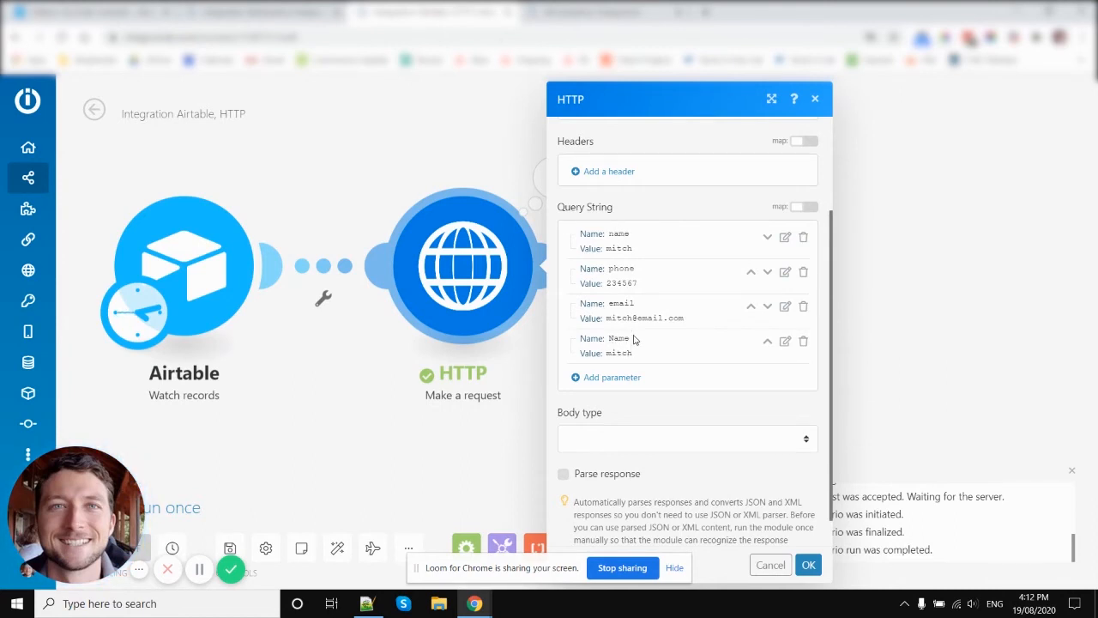
click(803, 341)
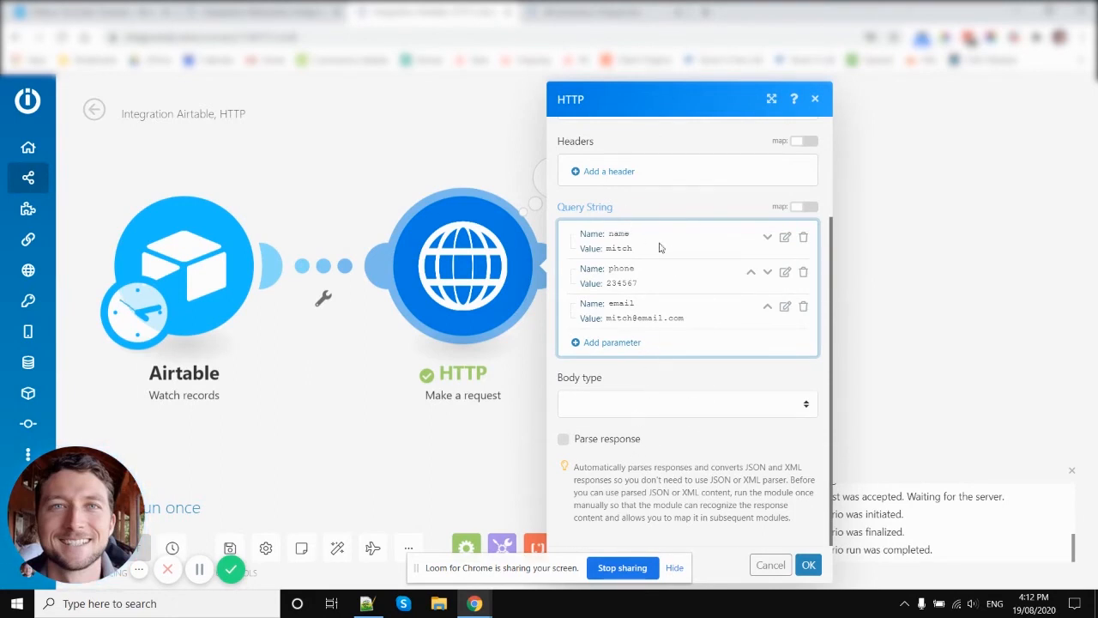
click(630, 351)
click(718, 375)
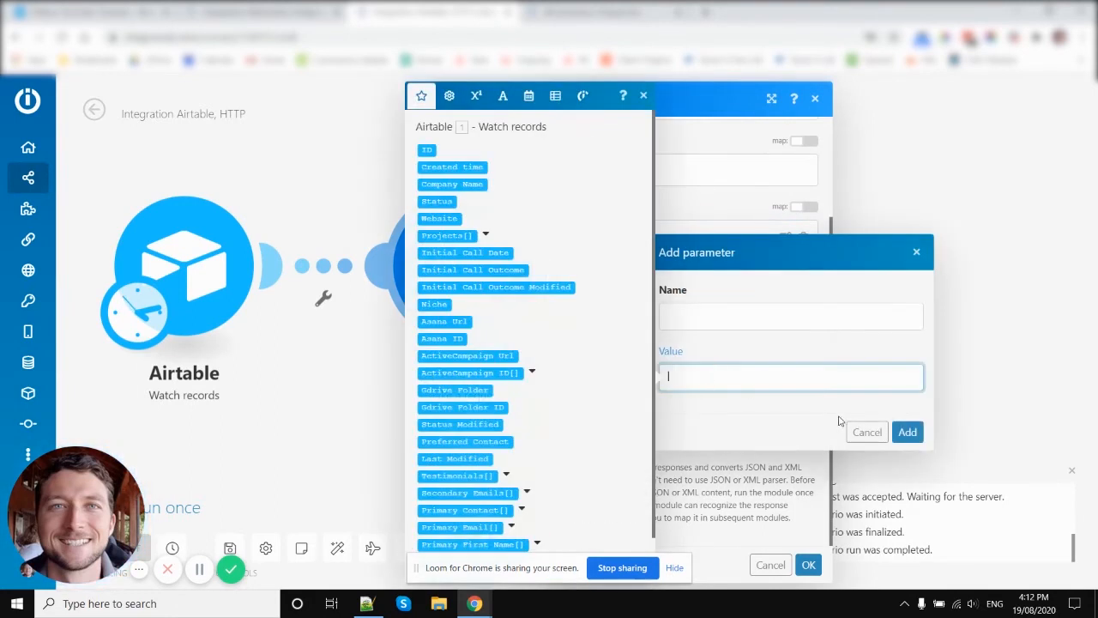
click(867, 432)
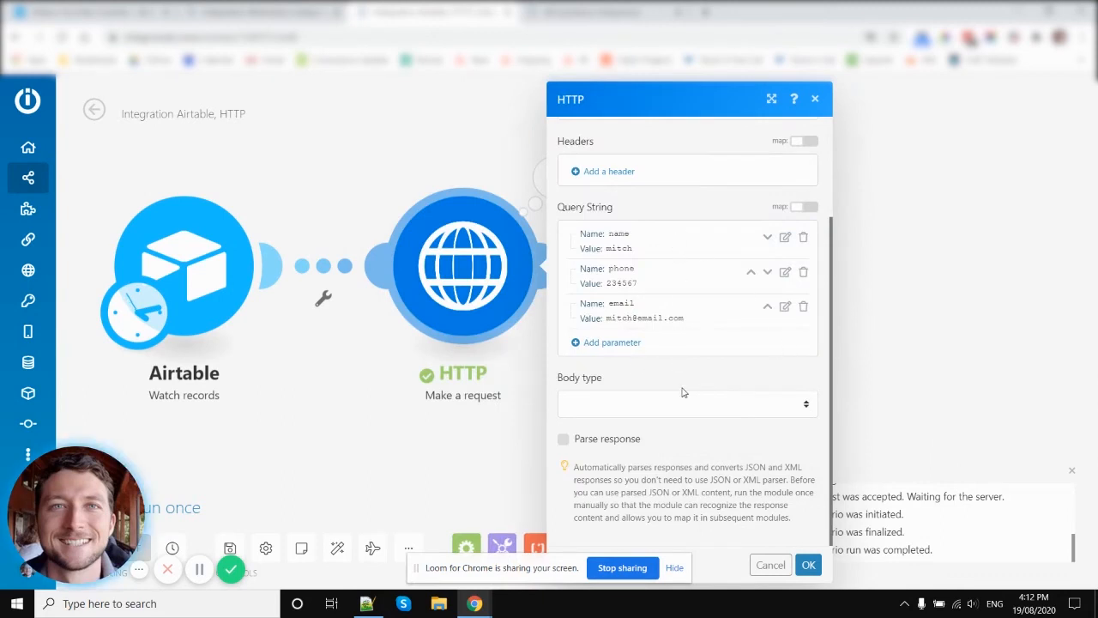
Review the HTTP module's URL, method and query string, and close the webhook settings in the Integration Webhooks scenario.
scroll(711, 380, up, 2)
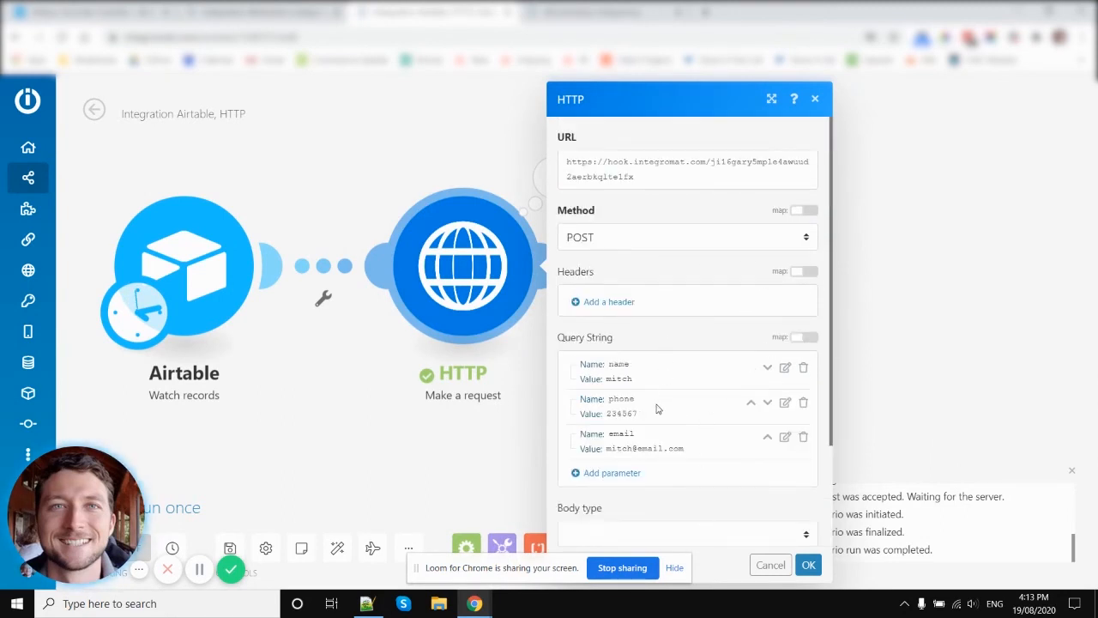
scroll(635, 330, down, 2)
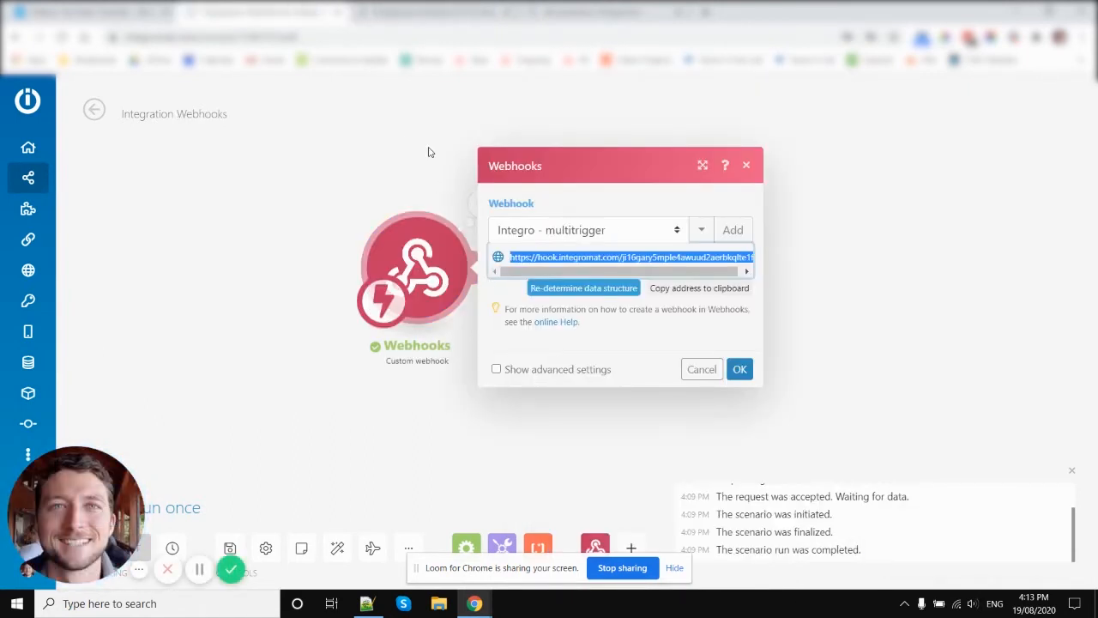
click(385, 186)
click(432, 13)
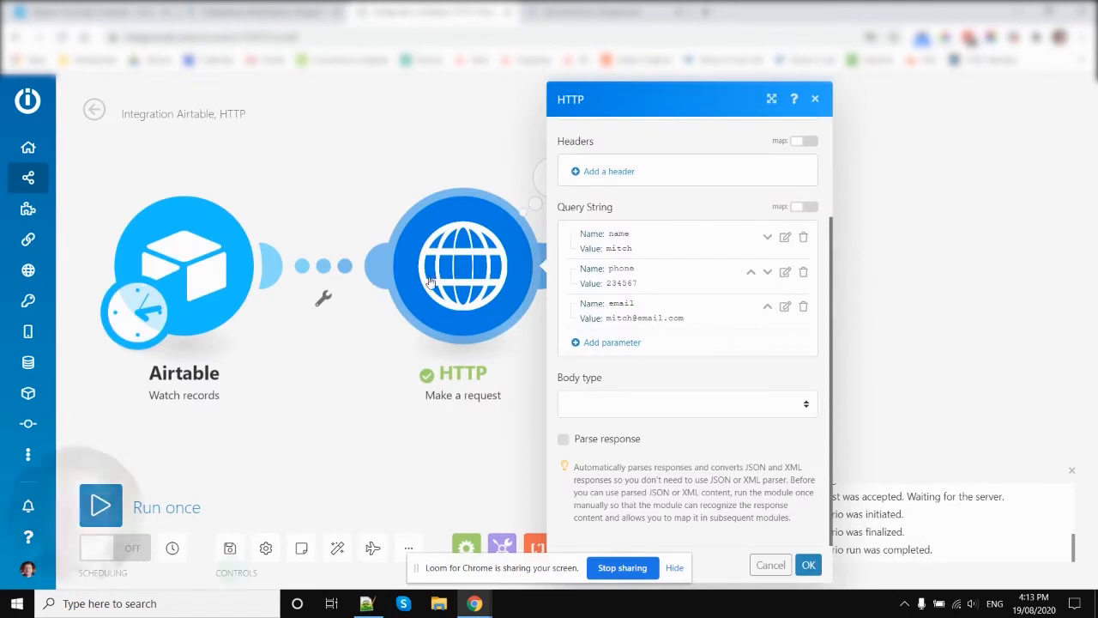
click(261, 13)
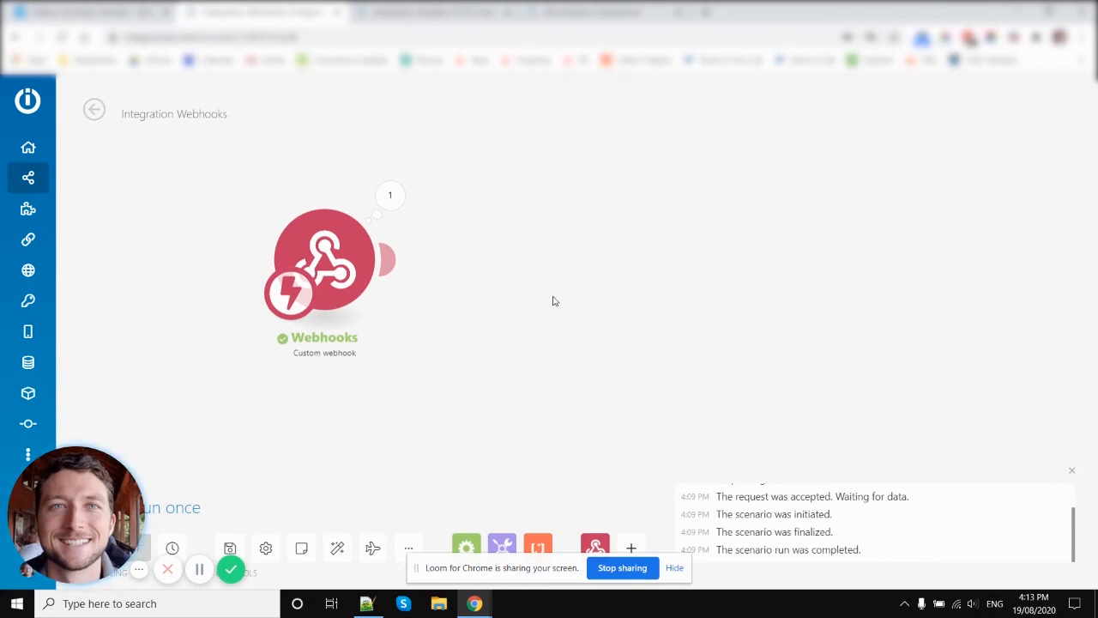
Return to the HTTP module's settings in the Integration Airtable, HTTP scenario.
scroll(536, 339, down, 4)
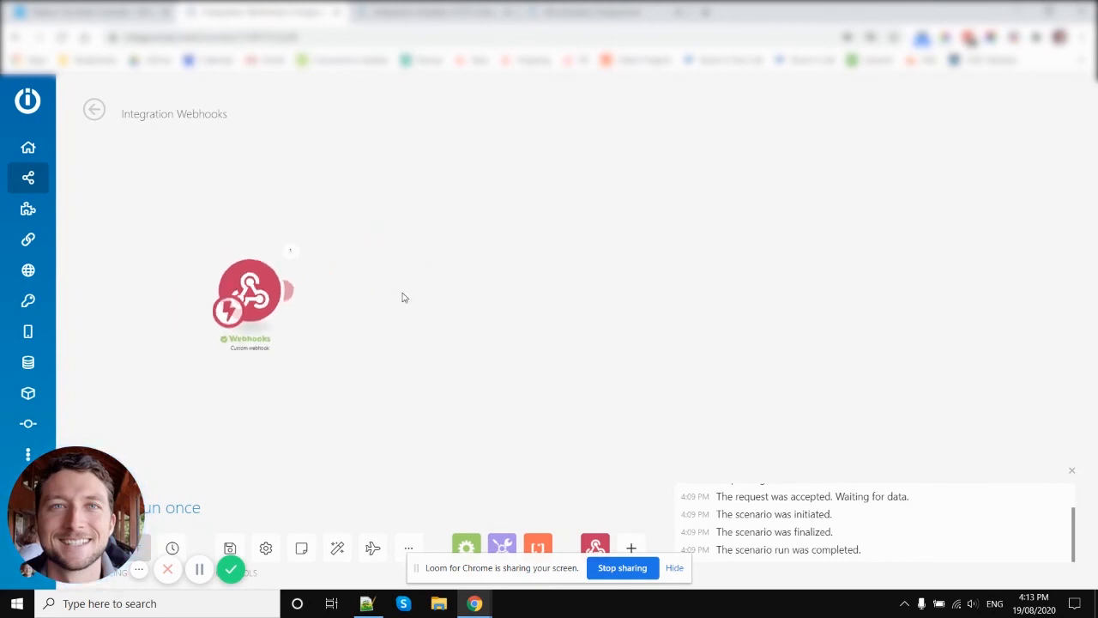
drag(465, 339, 406, 350)
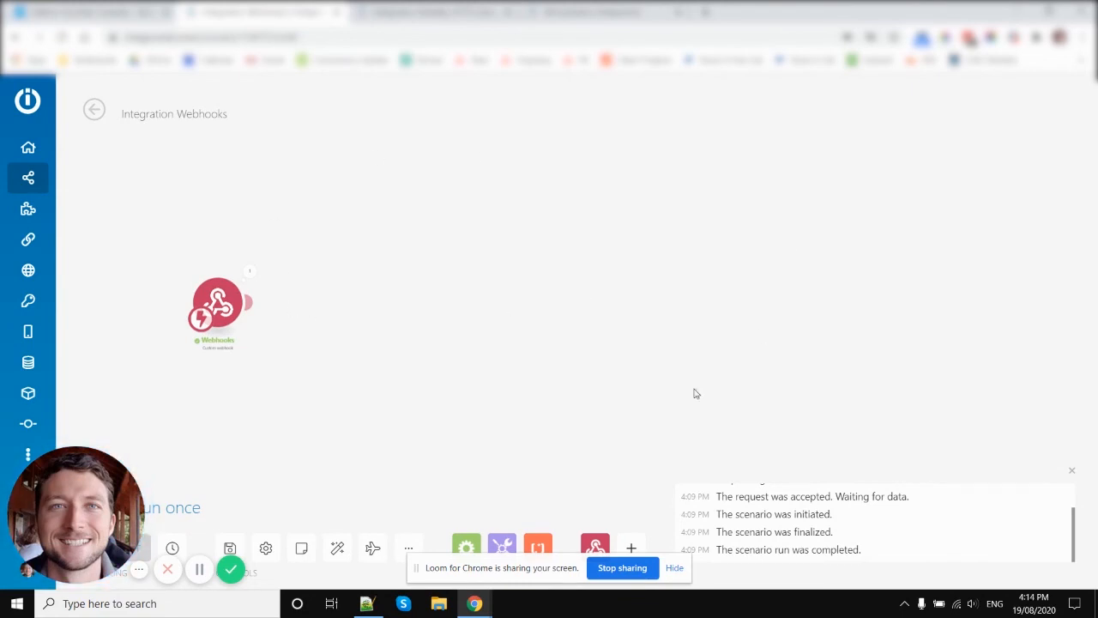
drag(462, 416, 493, 419)
click(432, 12)
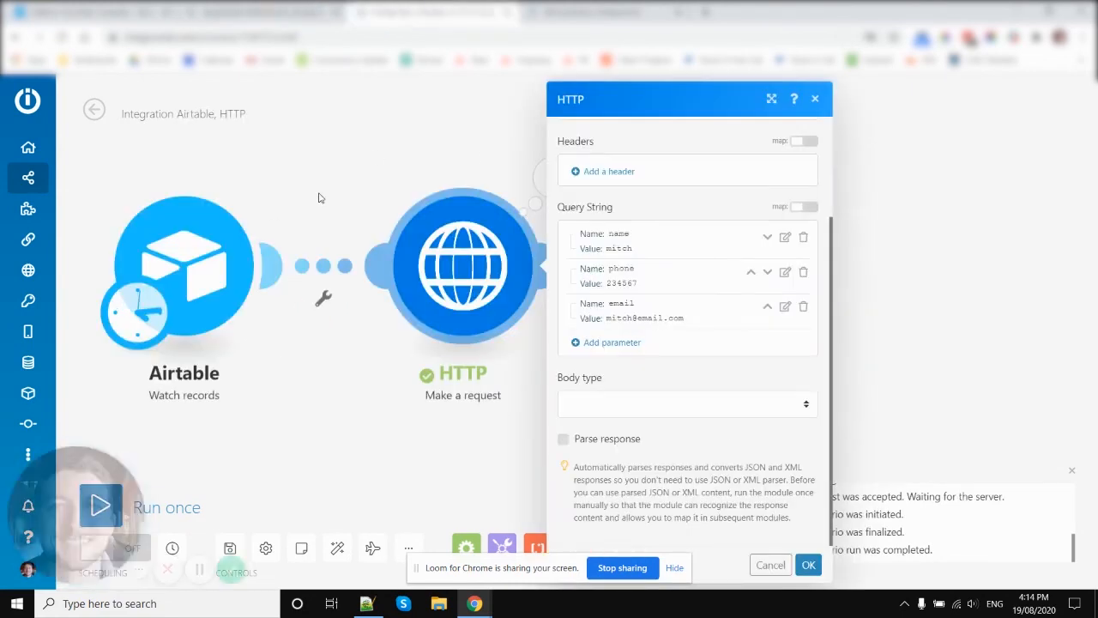